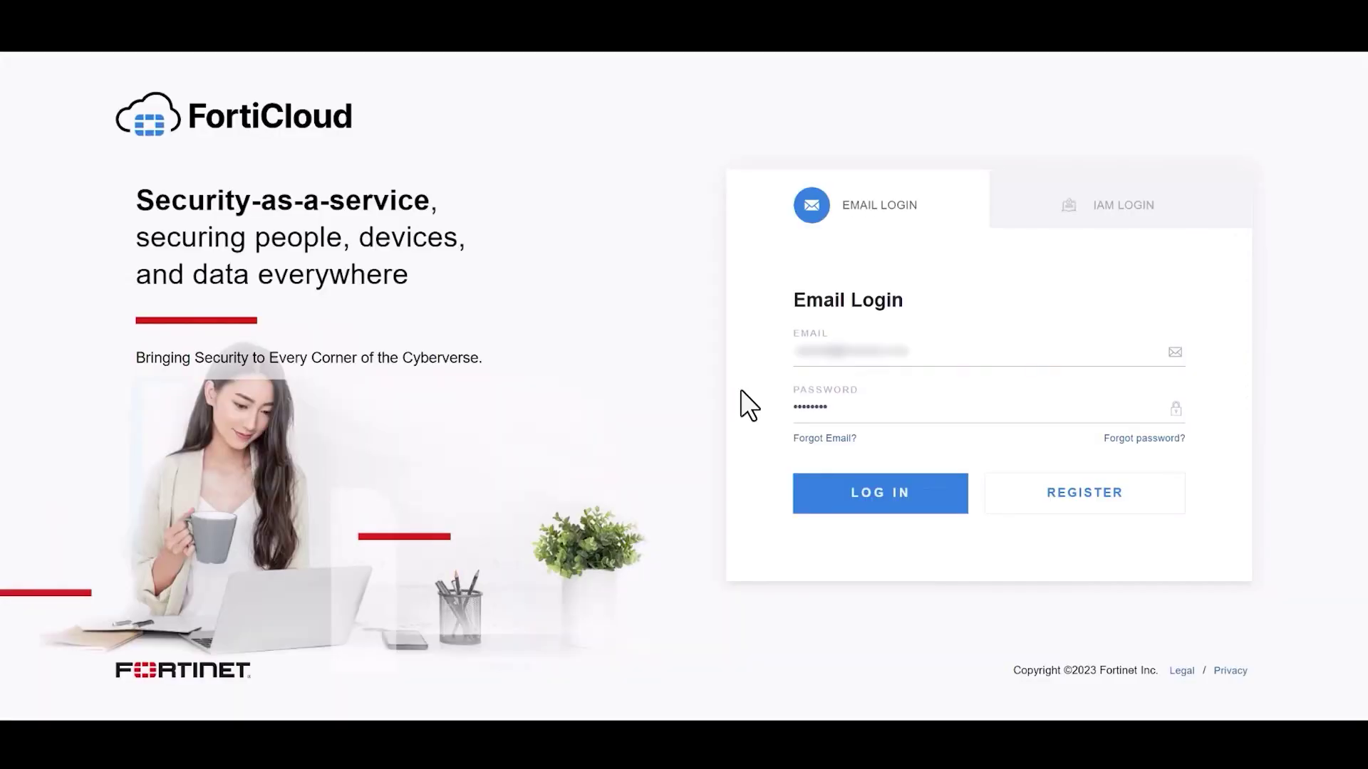
- Log in to FortiCloud with the account e-mail address and password
{"action": "left_click", "coordinate": [844, 495]}
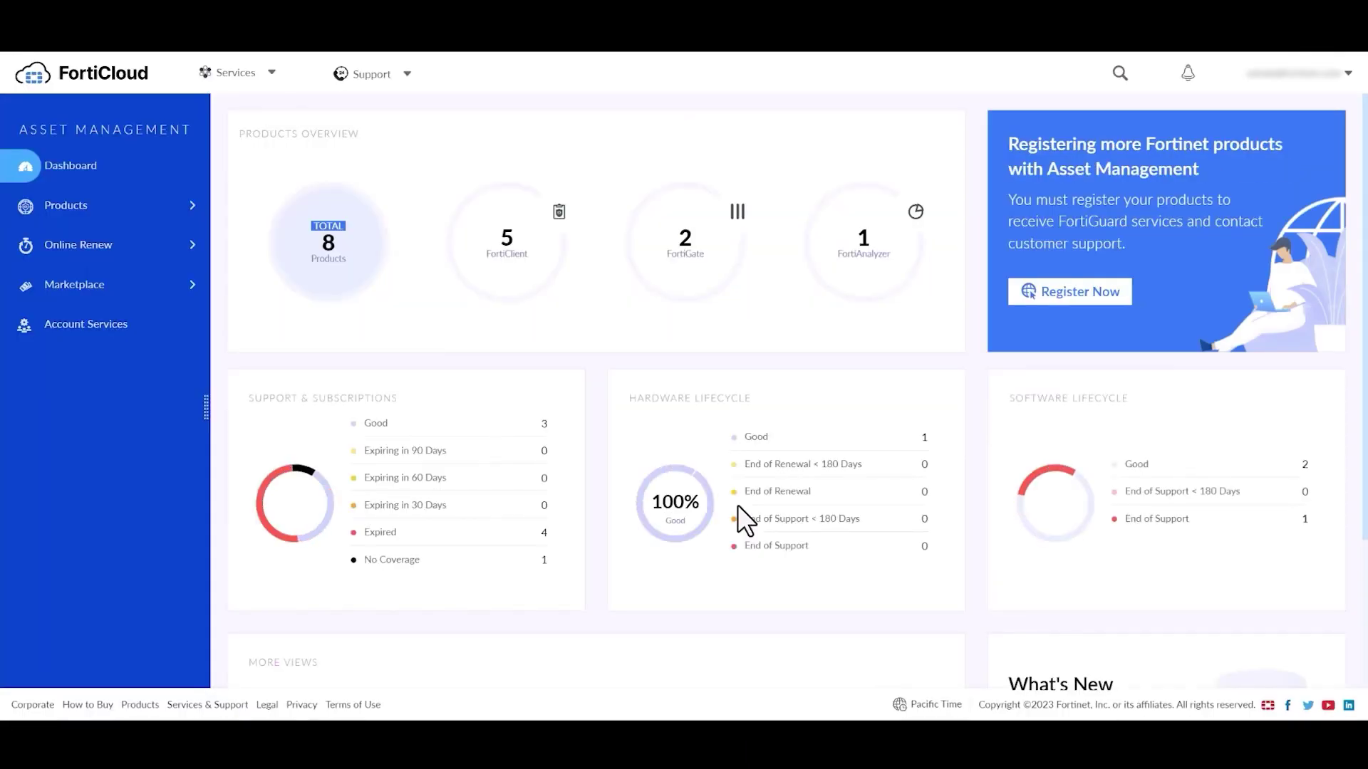
- Start a new registration with the pasted FortiEDR license code as a non-government user
{"action": "left_click", "coordinate": [1055, 295]}
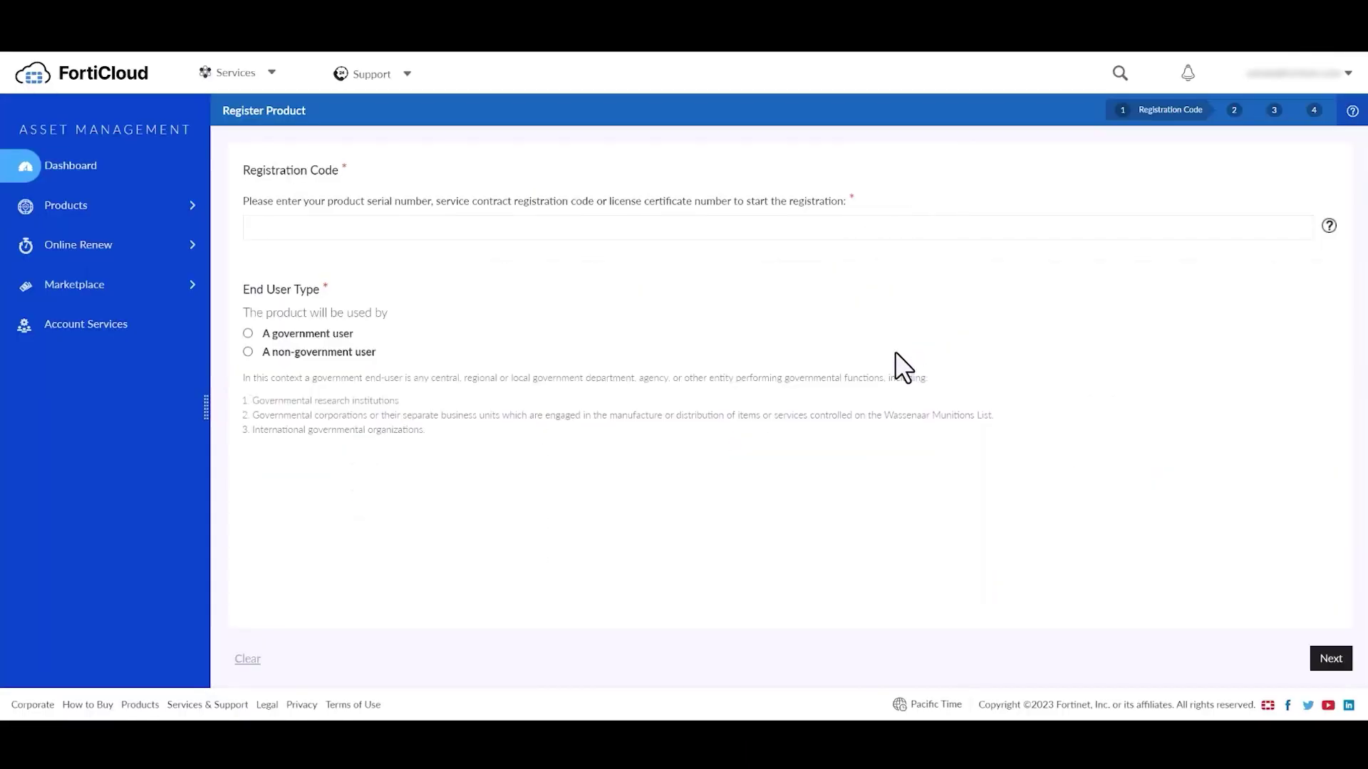
{"action": "left_click", "coordinate": [654, 235]}
{"action": "key", "text": "ctrl+v"}
{"action": "left_click", "coordinate": [247, 352]}
{"action": "left_click", "coordinate": [1331, 664]}
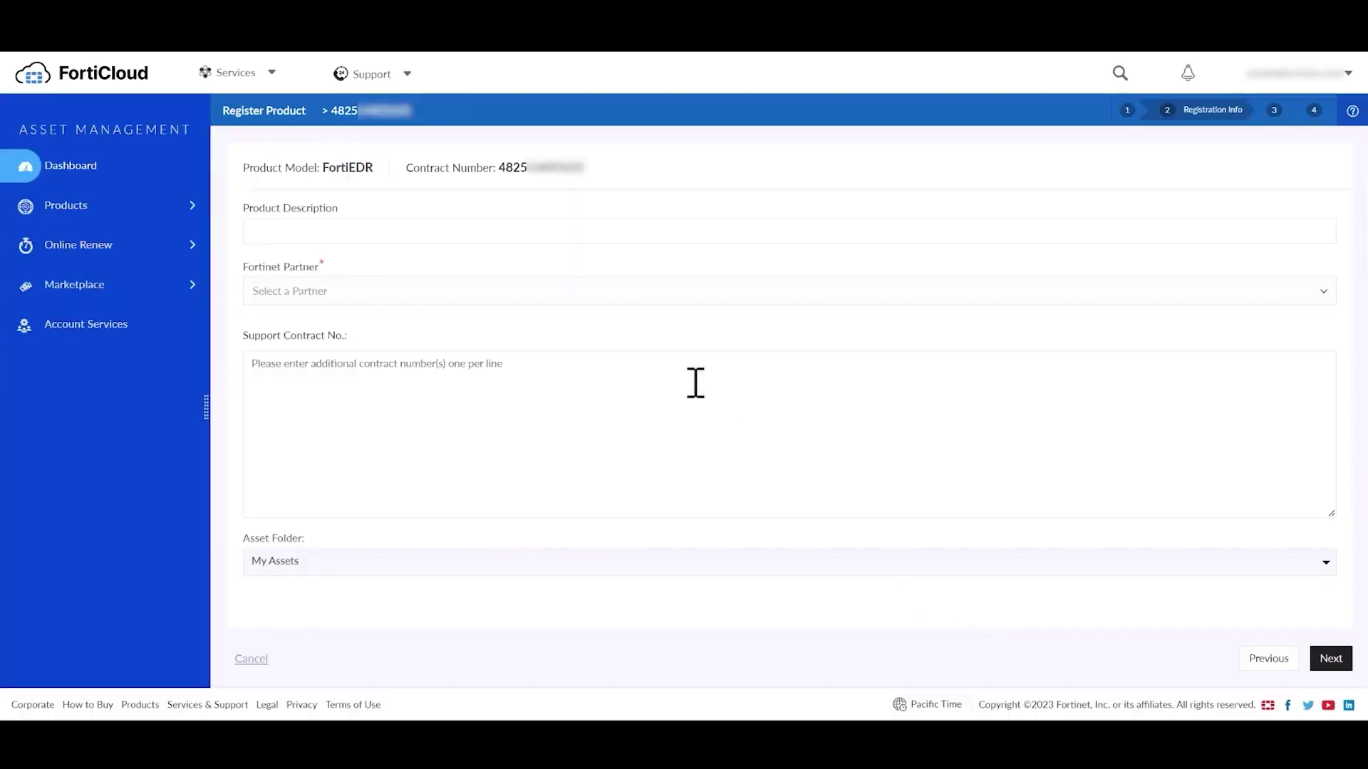
- Enter description FortiEDR_HQ and set partner to Other, named Fortinet
{"action": "left_click", "coordinate": [625, 238]}
{"action": "type", "text": "FortiEDR_HQ"}
{"action": "left_click", "coordinate": [382, 294]}
{"action": "left_click", "coordinate": [263, 387]}
{"action": "left_click", "coordinate": [302, 322]}
{"action": "type", "text": "Fortinet"}
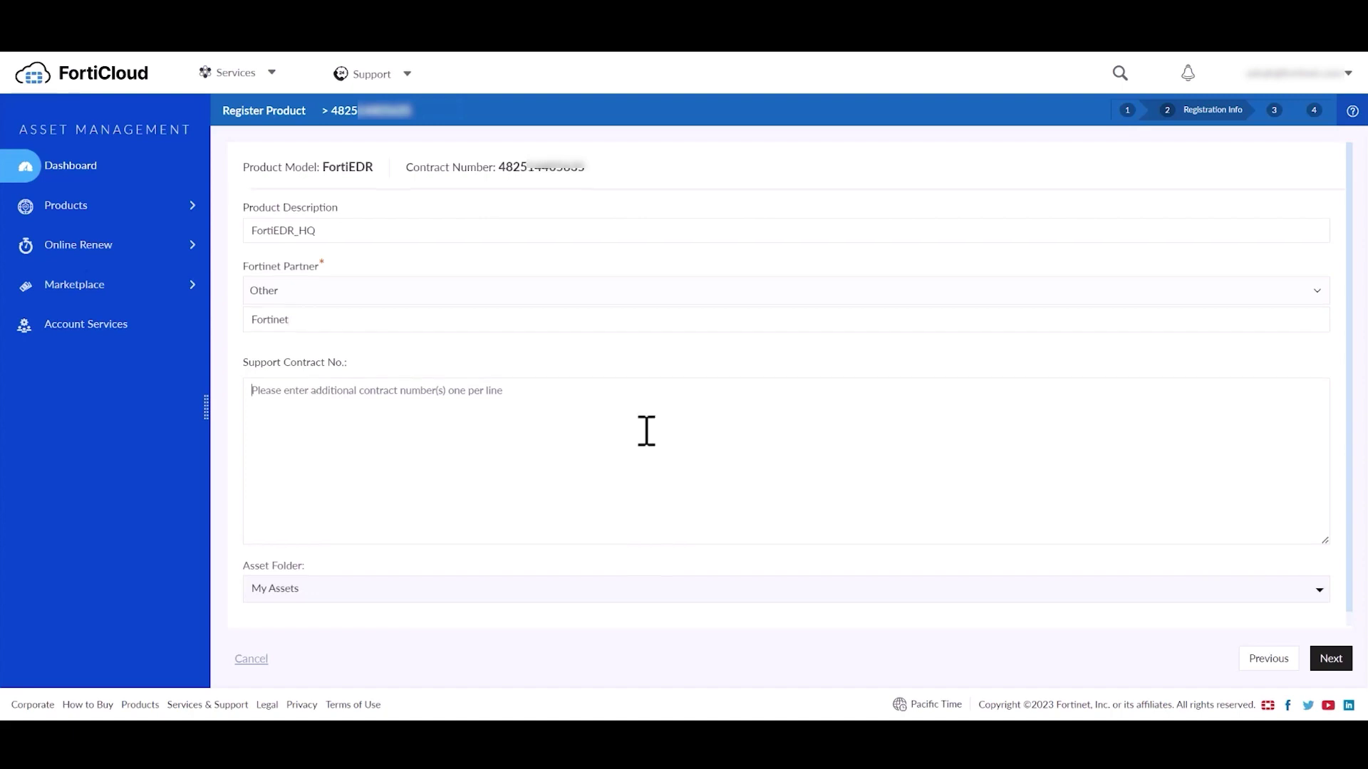
{"action": "scroll", "coordinate": [646, 436], "scroll_direction": "down", "scroll_amount": 1}
- Accept the contract terms and confirm the FortiEDR registration: 500 seats, SKU FC2-10-FEDR1-348-01-12
{"action": "left_click", "coordinate": [1326, 659]}
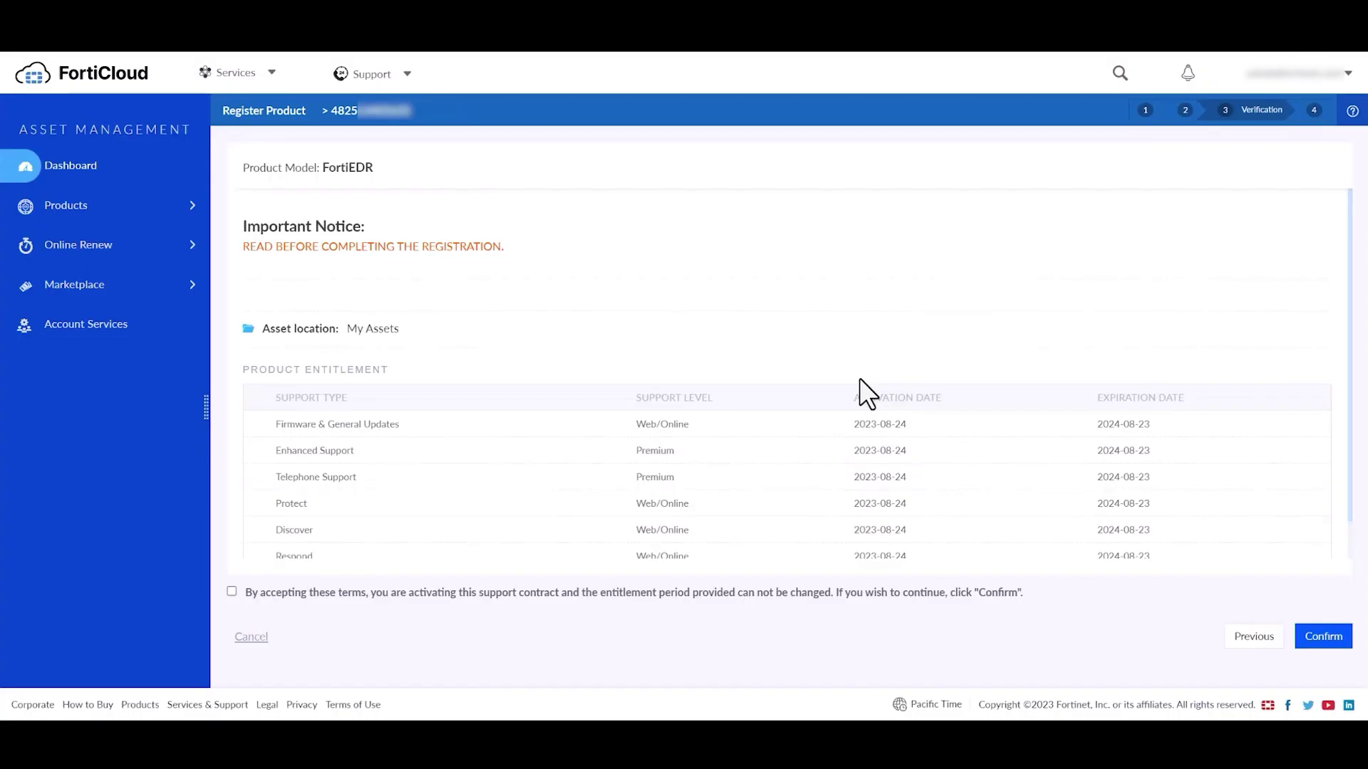
{"action": "scroll", "coordinate": [859, 378], "scroll_direction": "down", "scroll_amount": 1}
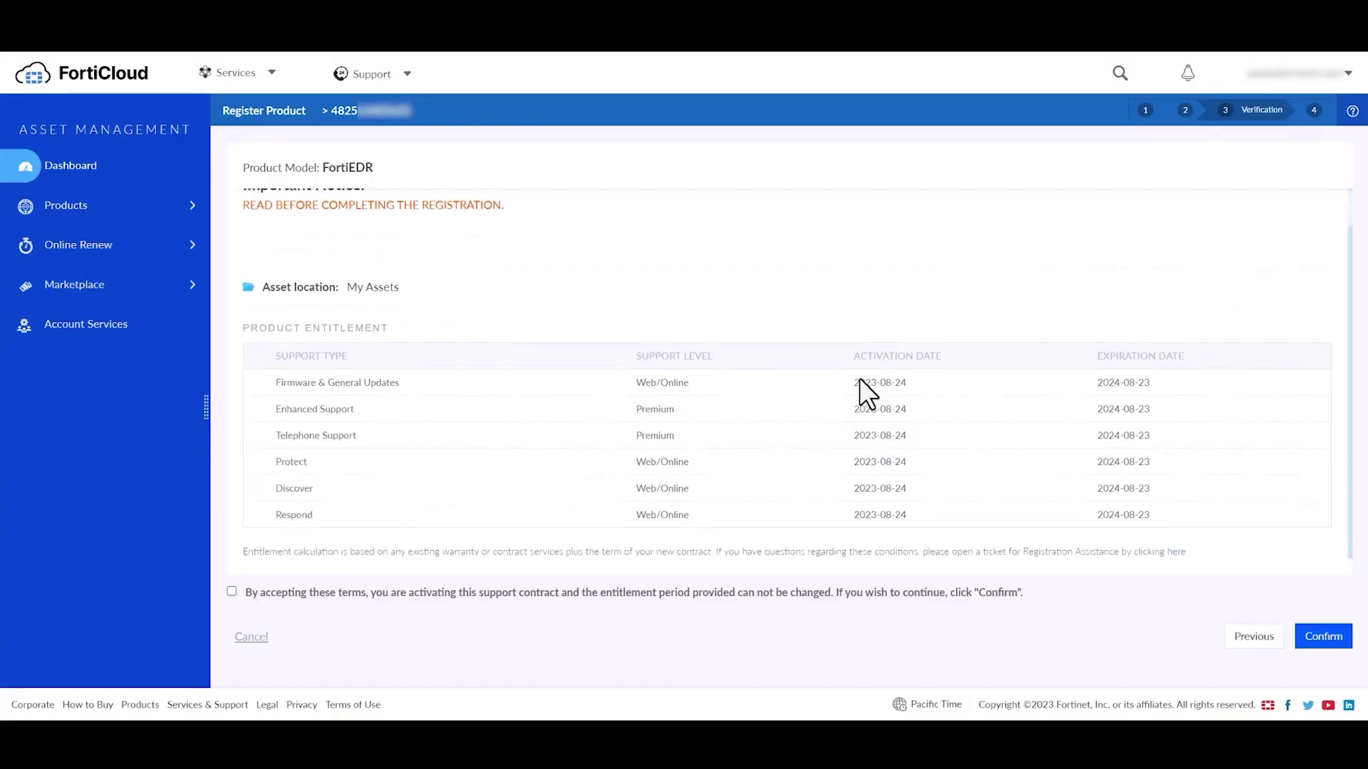
{"action": "left_click", "coordinate": [232, 592]}
{"action": "left_click", "coordinate": [1318, 638]}
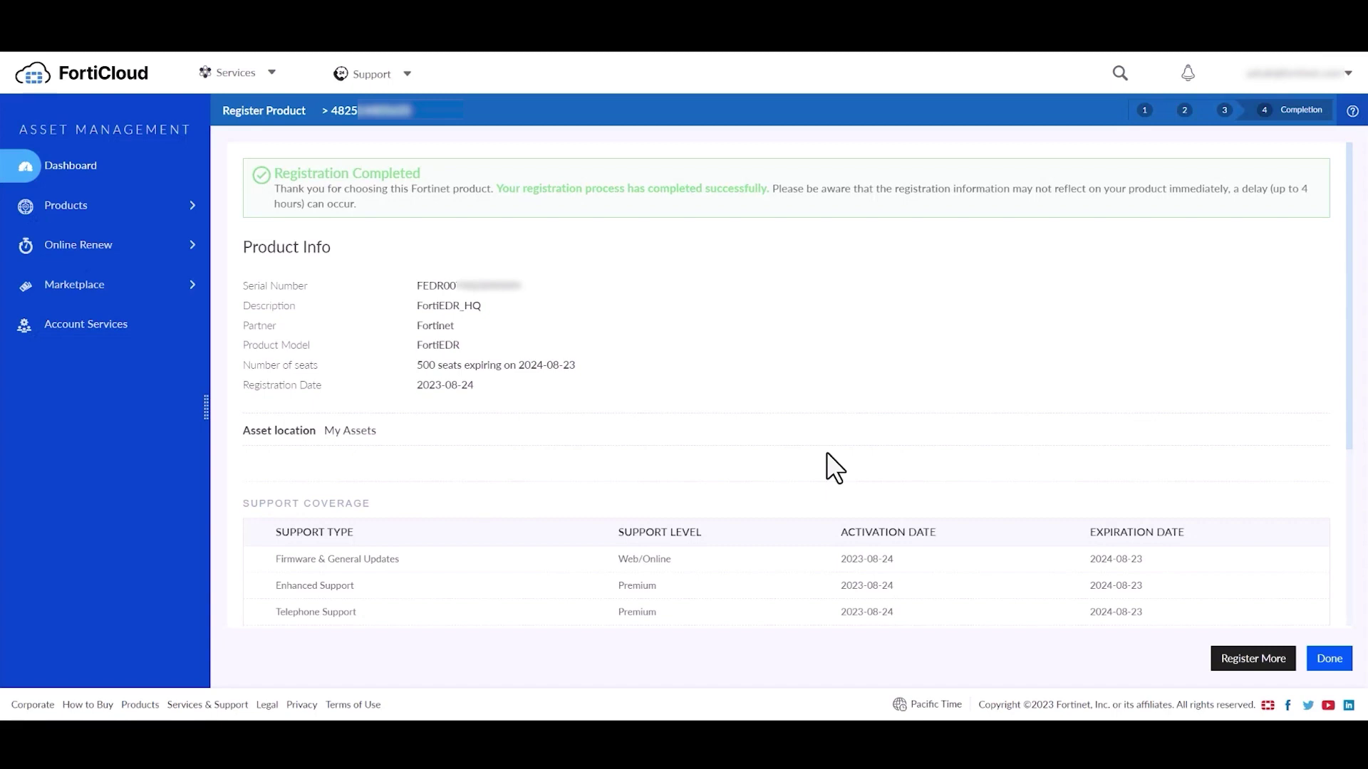
{"action": "scroll", "coordinate": [827, 453], "scroll_direction": "down", "scroll_amount": 2}
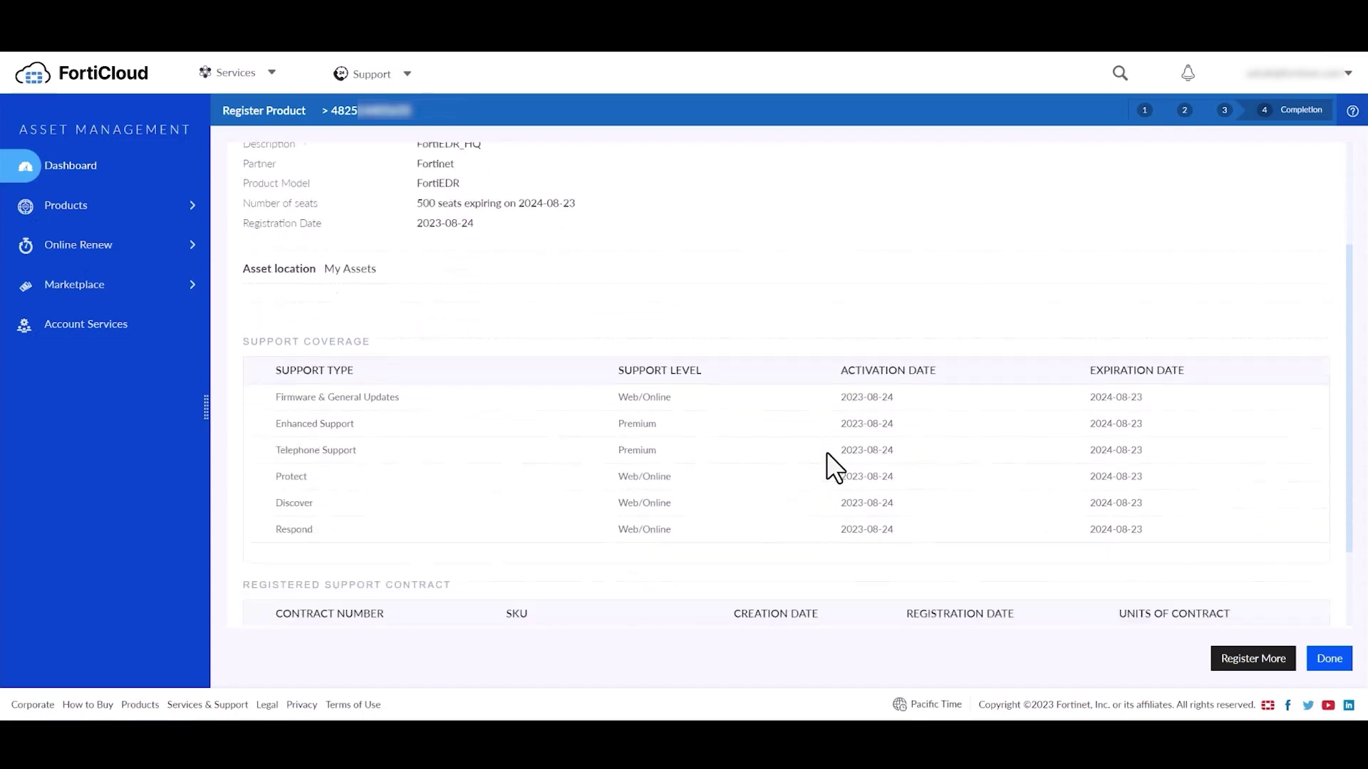
{"action": "scroll", "coordinate": [827, 451], "scroll_direction": "down", "scroll_amount": 2}
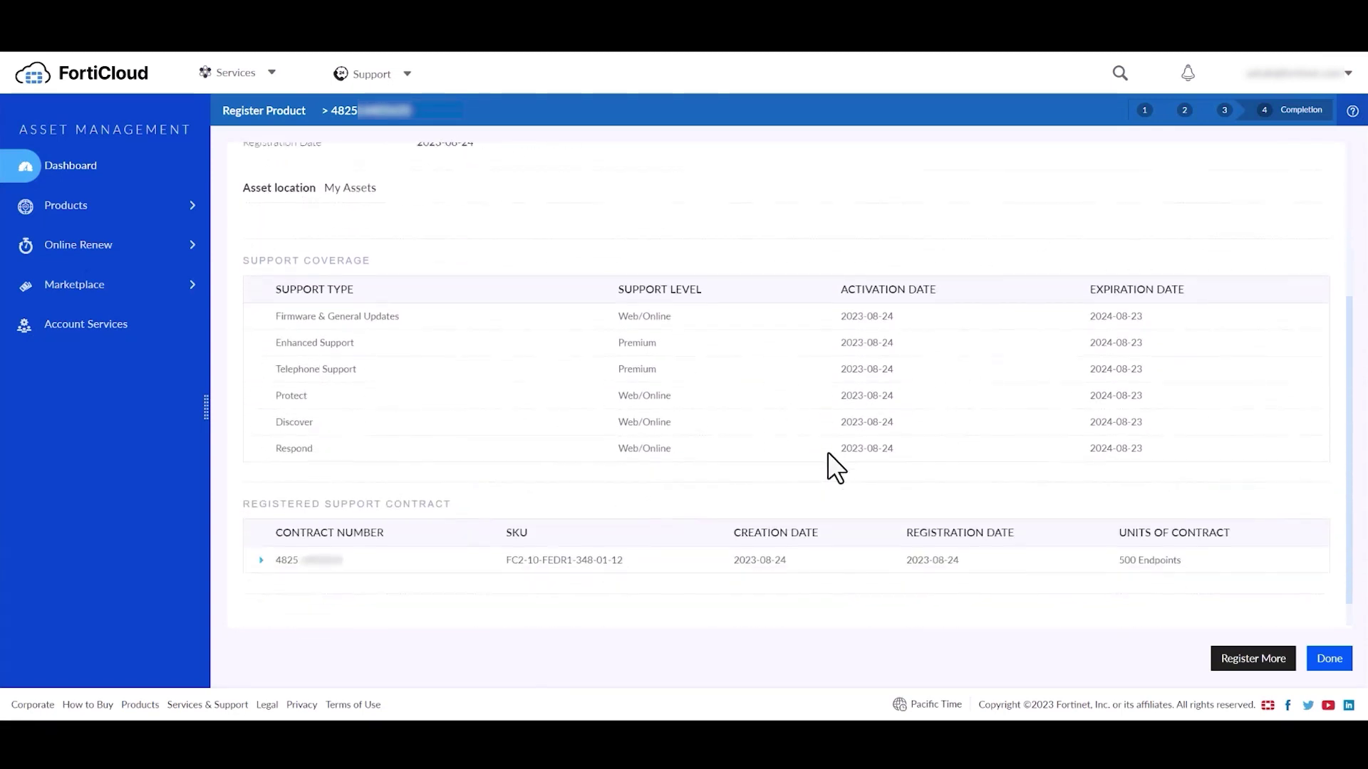
{"action": "left_click", "coordinate": [1320, 666]}
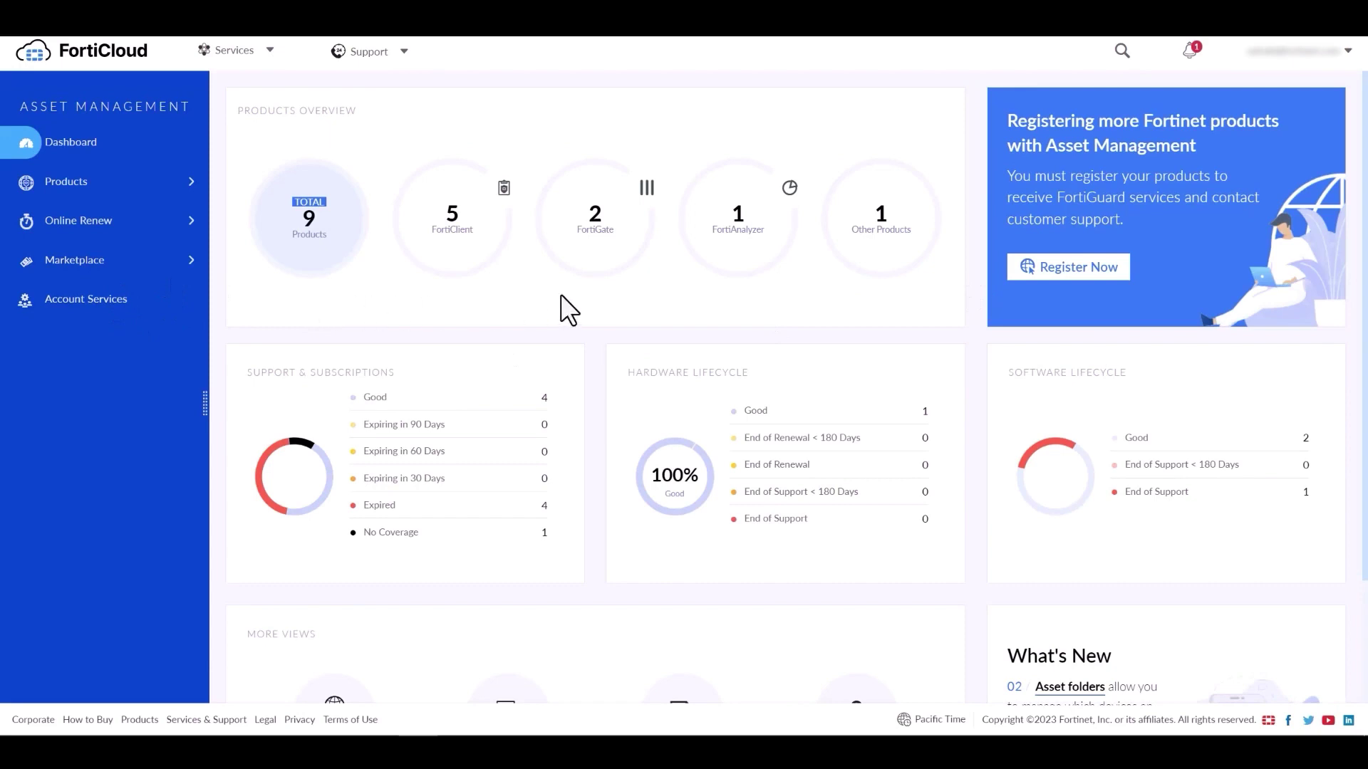
- Register the pasted BPS service code as non-government with partner Other, reaching verification
{"action": "left_click", "coordinate": [1060, 267]}
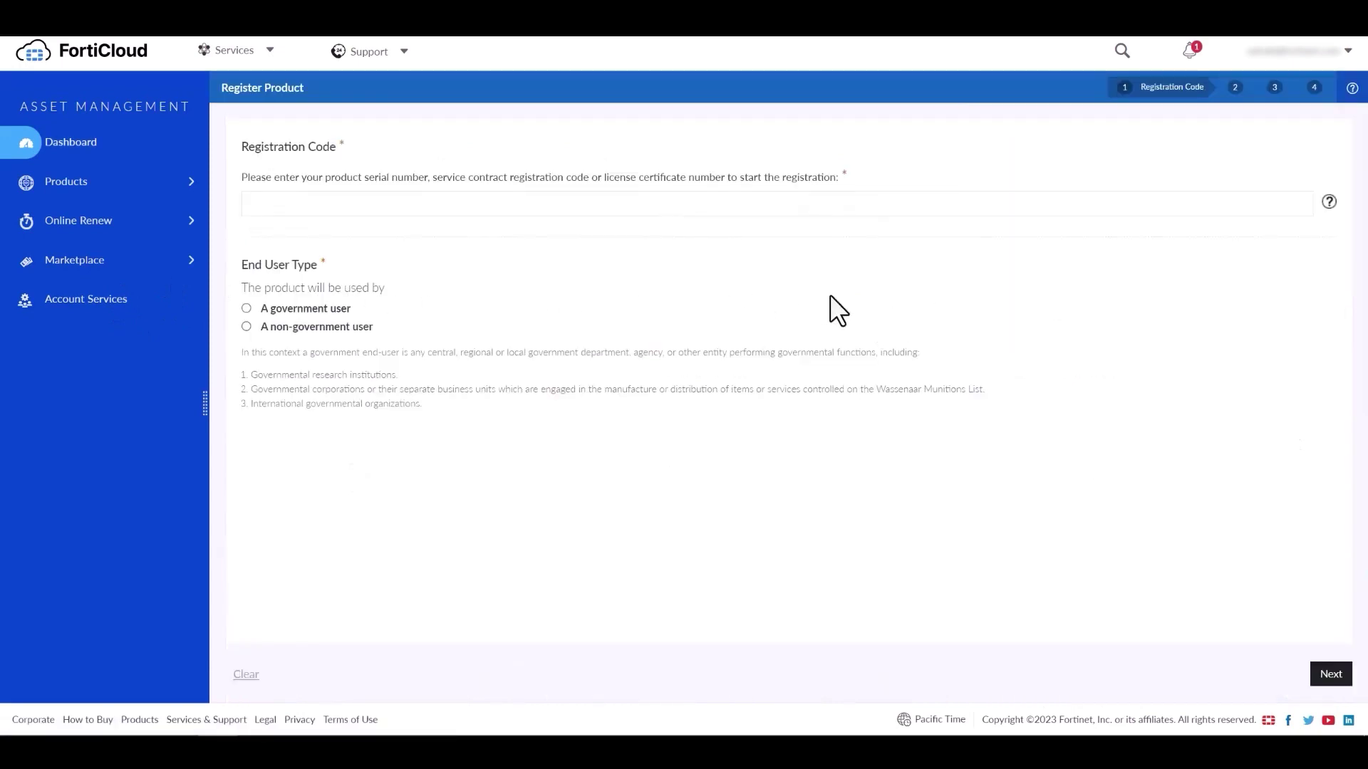
{"action": "left_click", "coordinate": [742, 205]}
{"action": "key", "text": "ctrl+v"}
{"action": "left_click", "coordinate": [340, 327]}
{"action": "left_click", "coordinate": [1325, 677]}
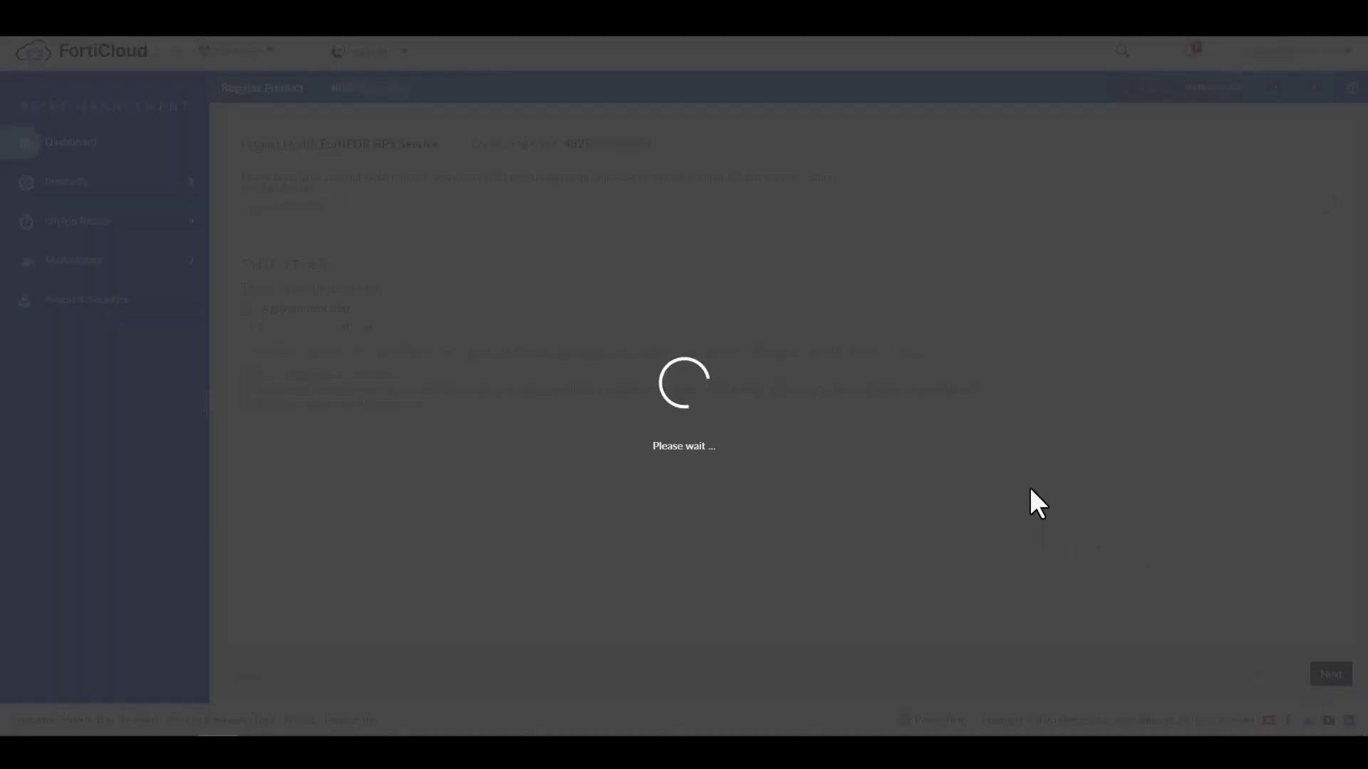
{"action": "left_click", "coordinate": [921, 223]}
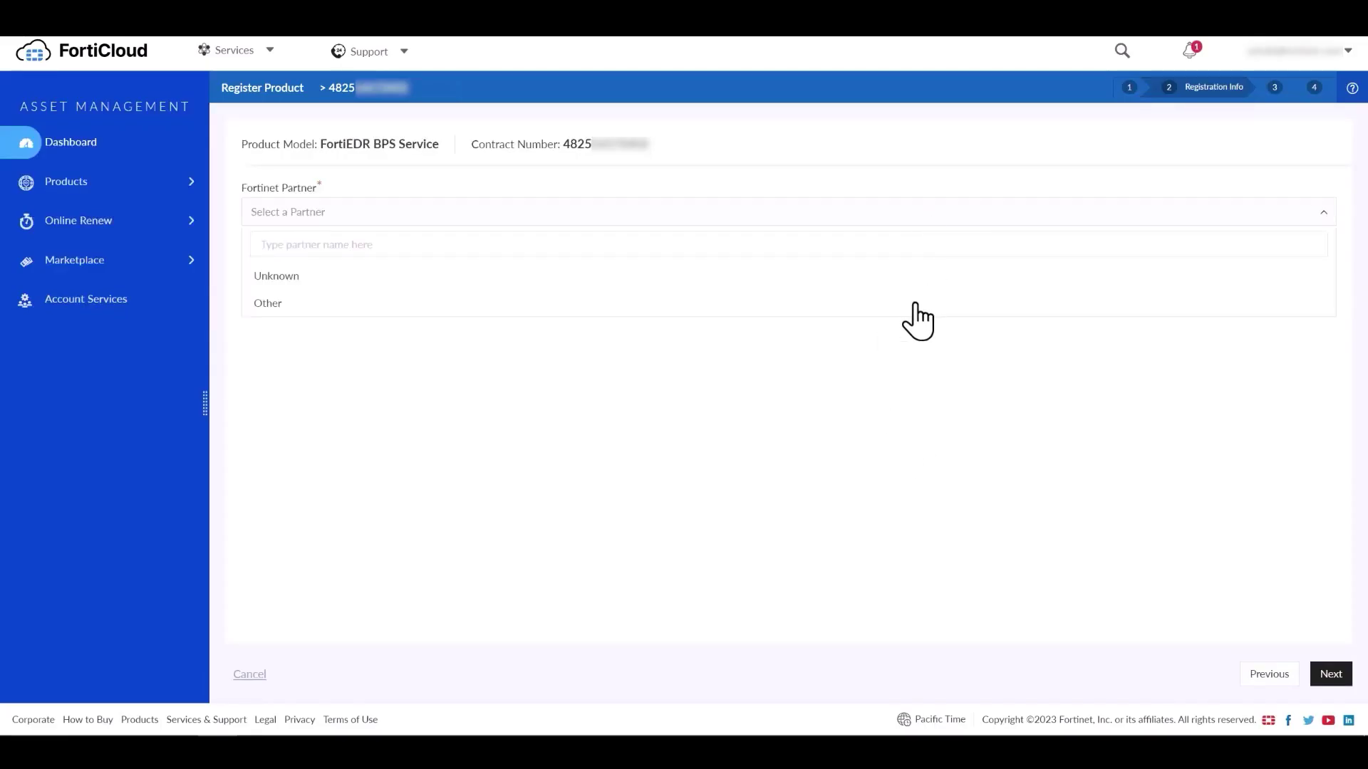
{"action": "left_click", "coordinate": [912, 302]}
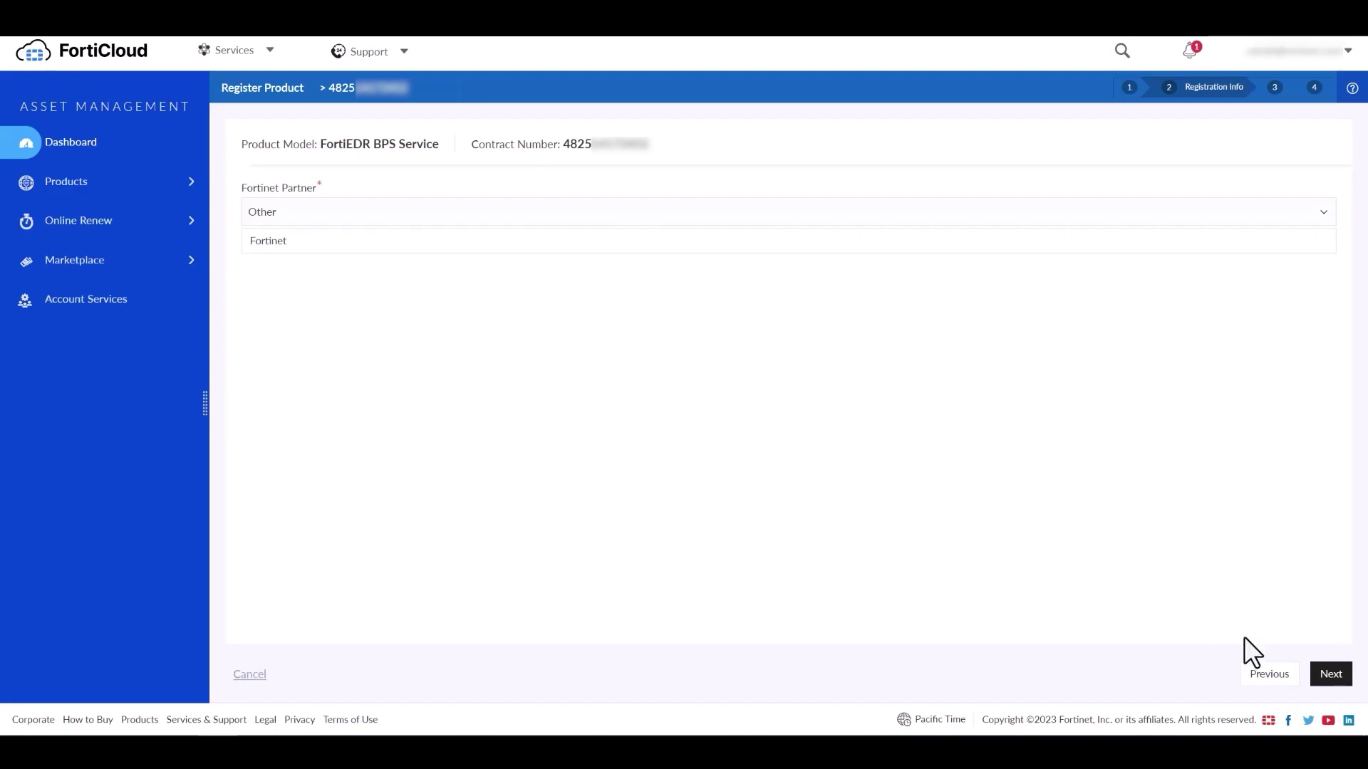
{"action": "left_click", "coordinate": [1325, 677]}
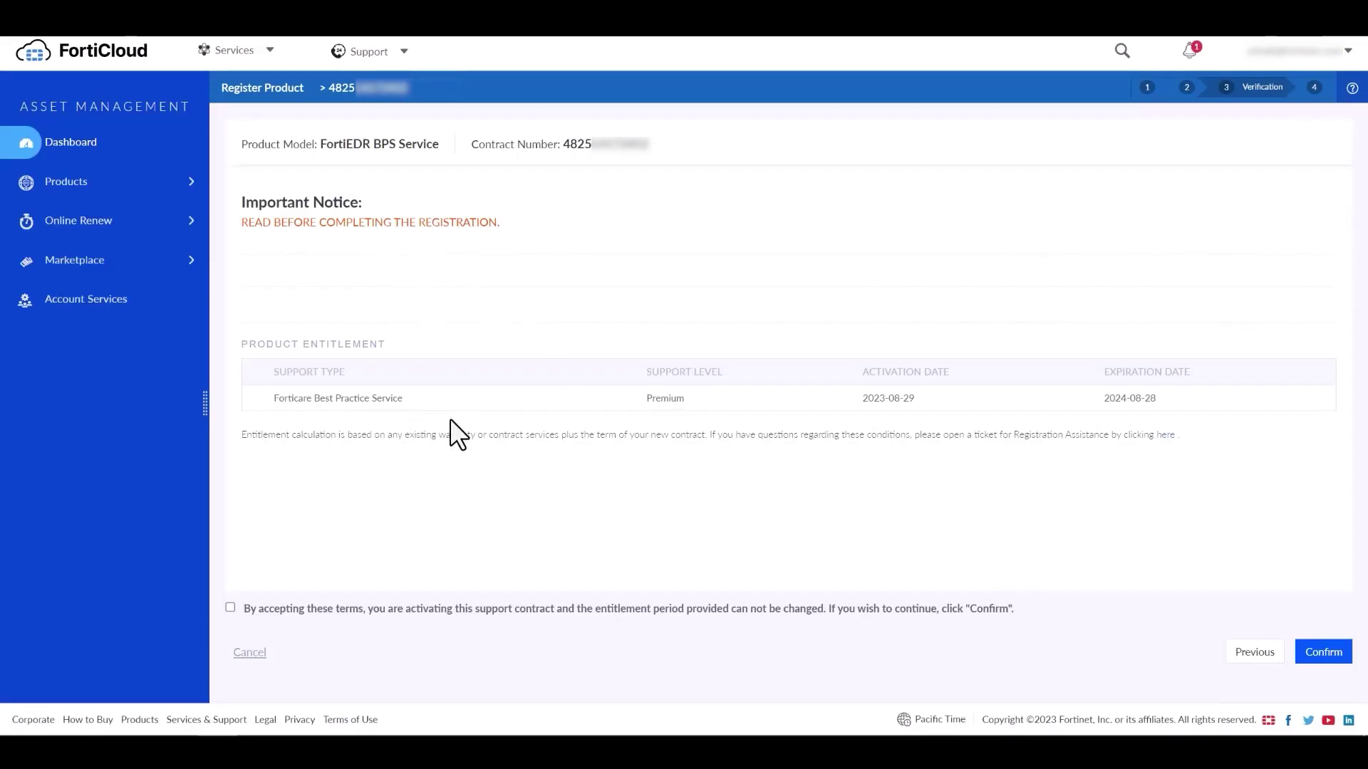
- Accept the terms and confirm the BPS Service registration, SKU FC1-10-EDBPS-310-02-12
{"action": "left_click", "coordinate": [230, 607]}
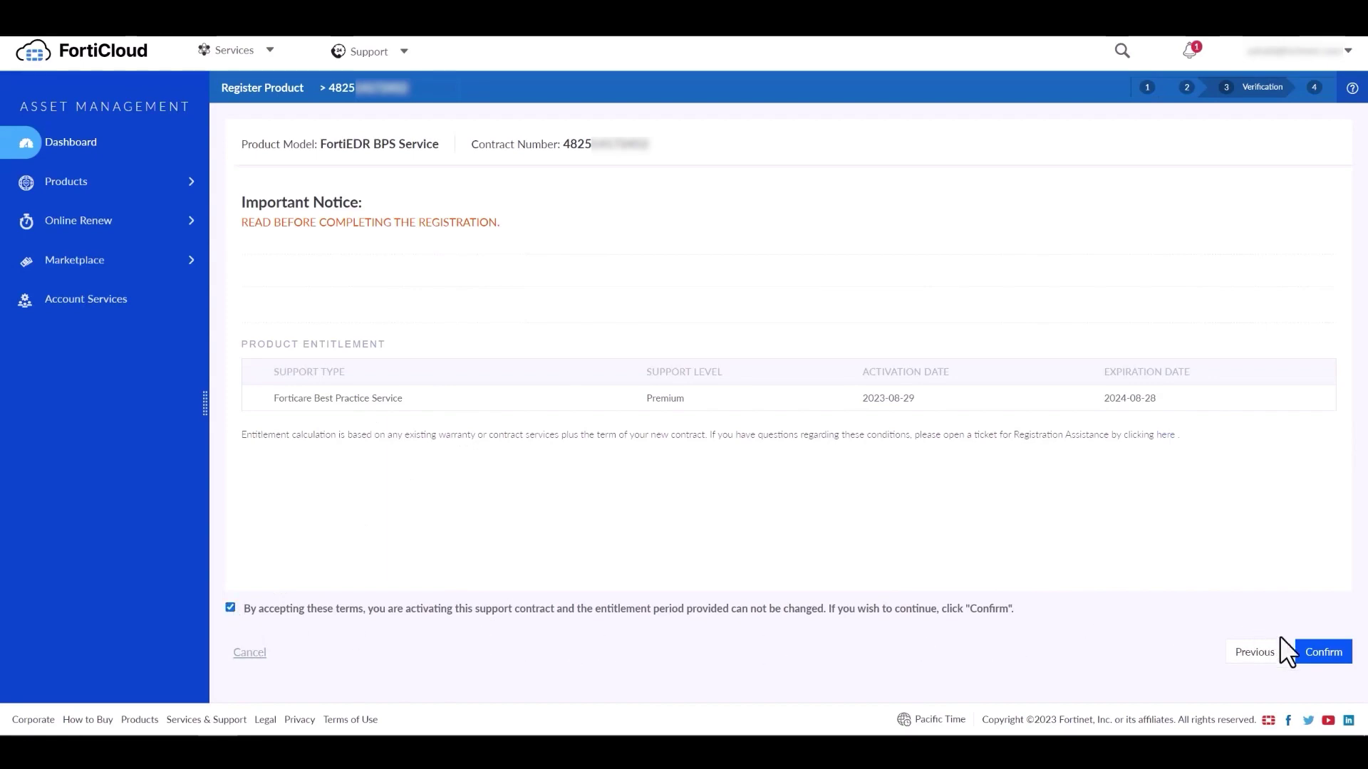
{"action": "left_click", "coordinate": [1309, 655]}
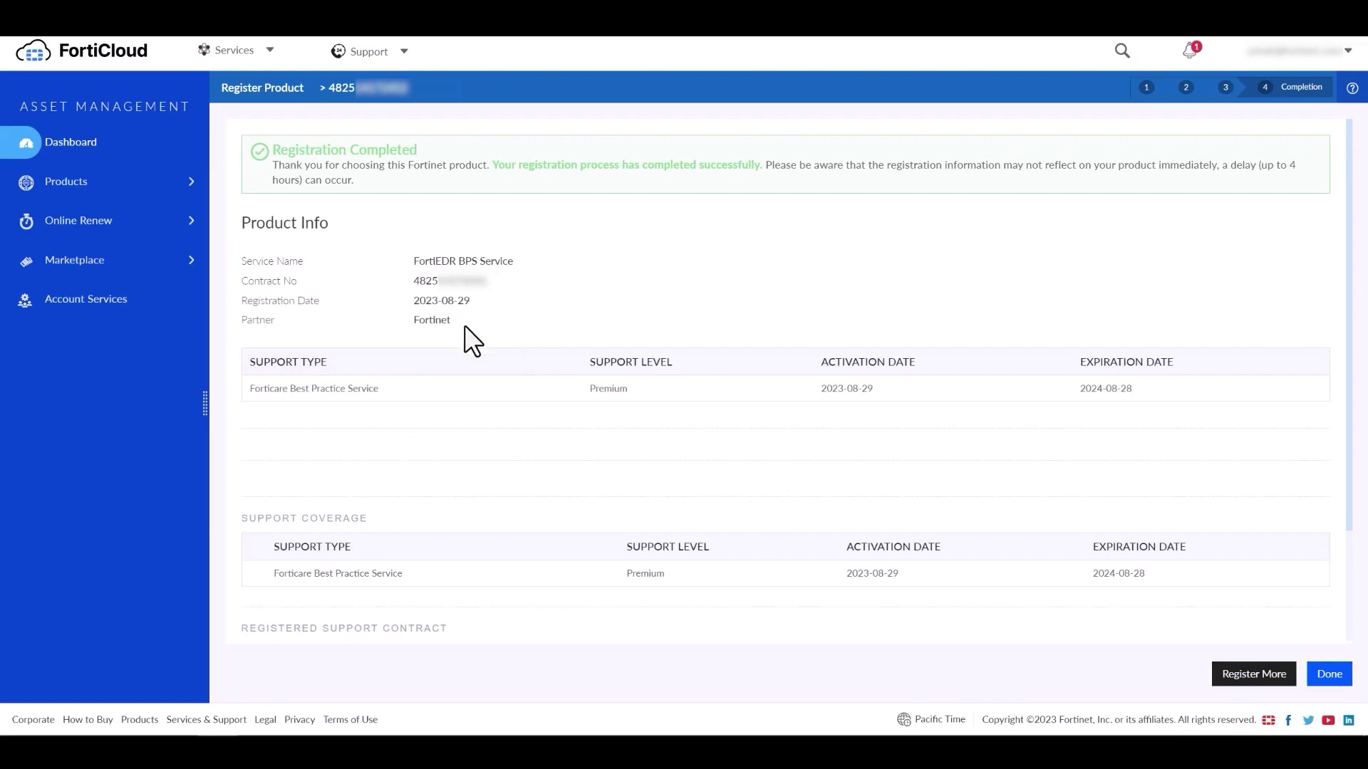
{"action": "scroll", "coordinate": [510, 475], "scroll_direction": "down", "scroll_amount": 2}
- Check the Product List and Account Services, then open the FortiEDR BPS Service serial number
{"action": "left_click", "coordinate": [1328, 674]}
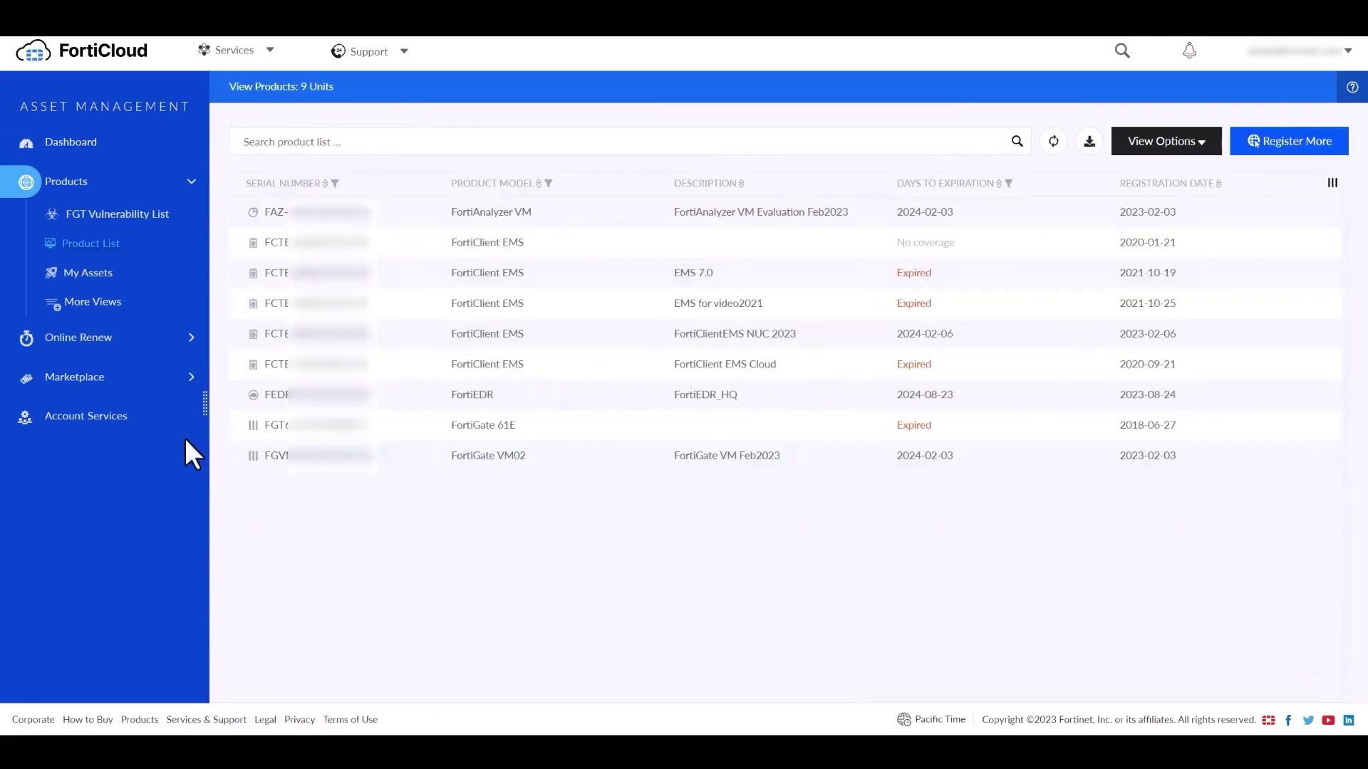
{"action": "left_click", "coordinate": [109, 417]}
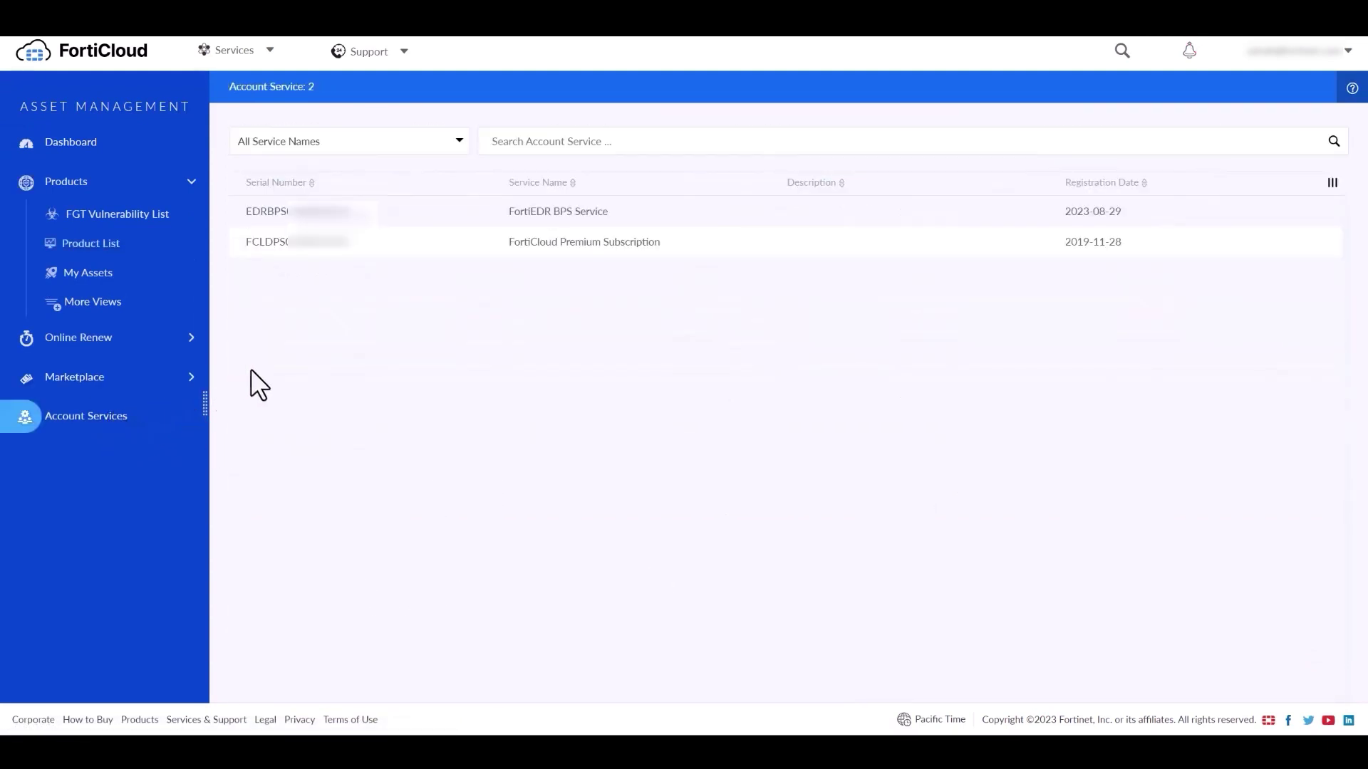
{"action": "left_click", "coordinate": [317, 213]}
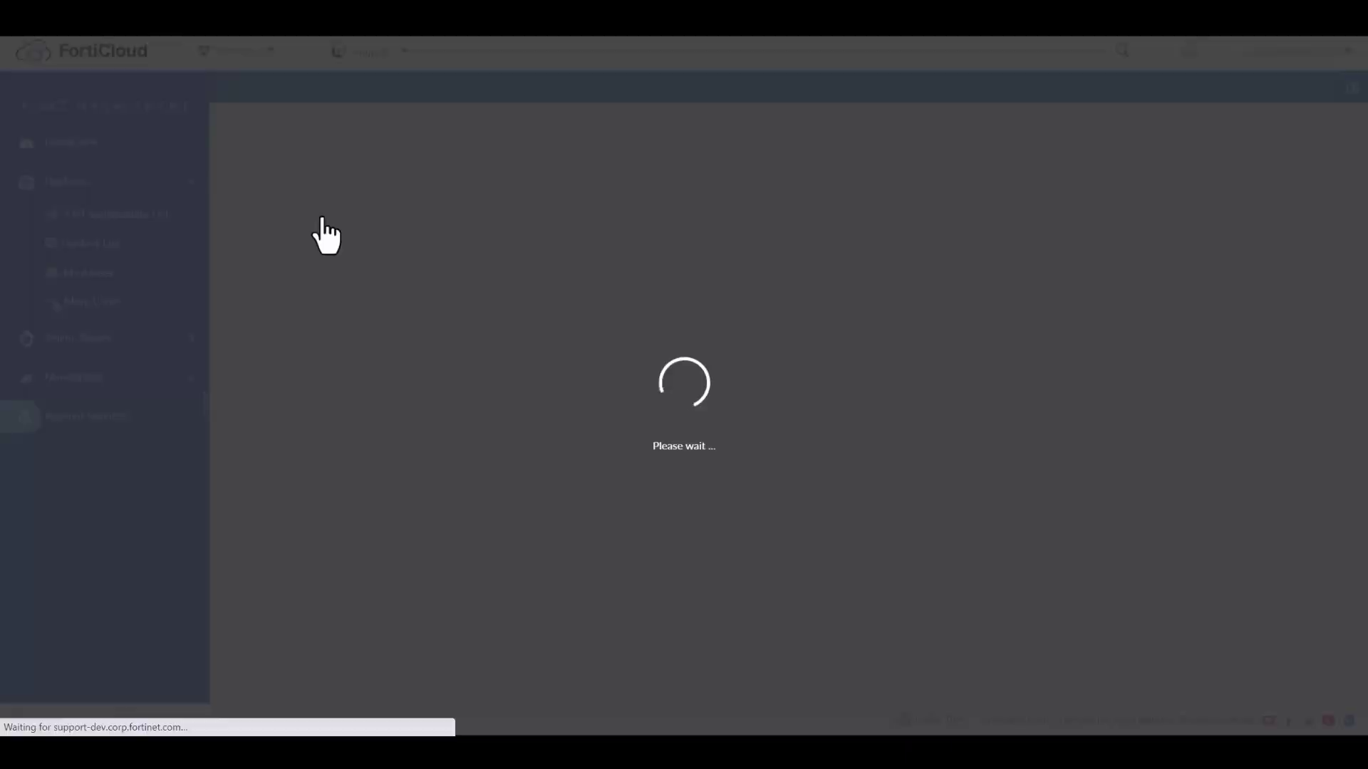